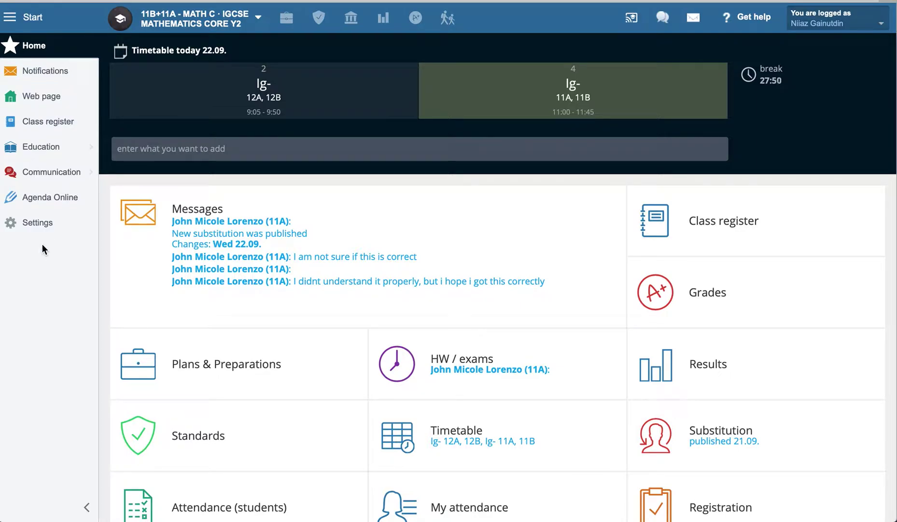
Open student attendance to show class 12 STANFORD for the week of 22/9/2021.
mouse_move(63, 161)
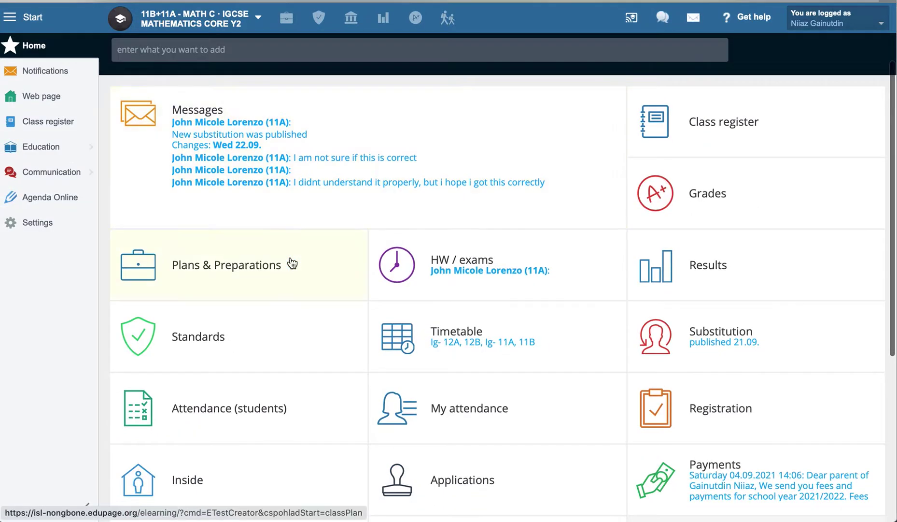
scroll(358, 313, down, 3)
scroll(357, 313, down, 2)
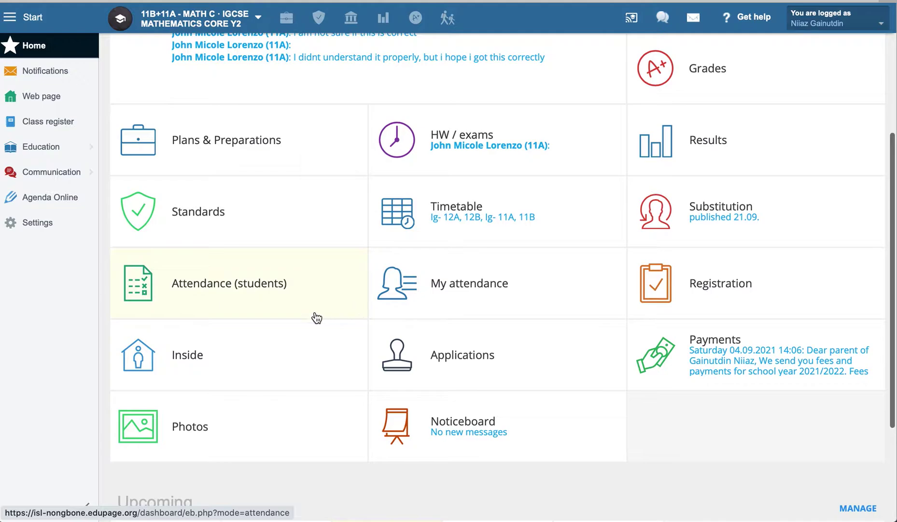
scroll(146, 261, up, 4)
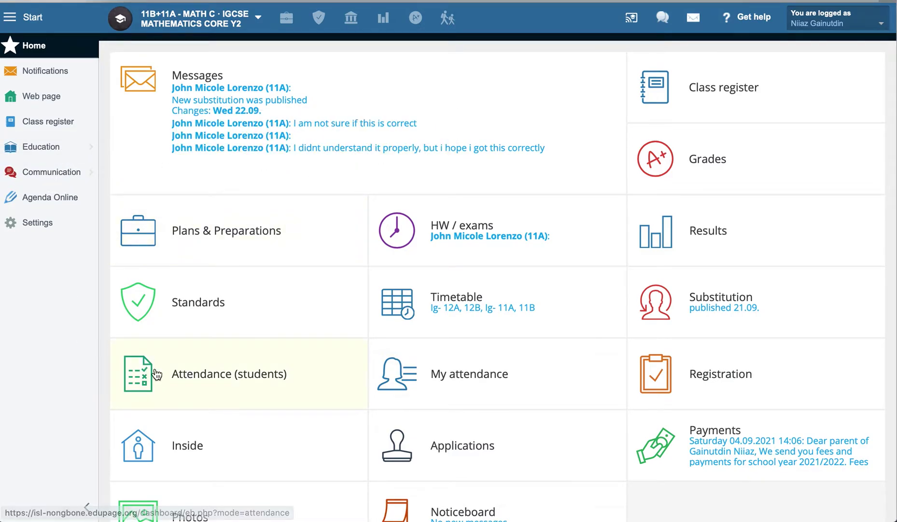
click(208, 385)
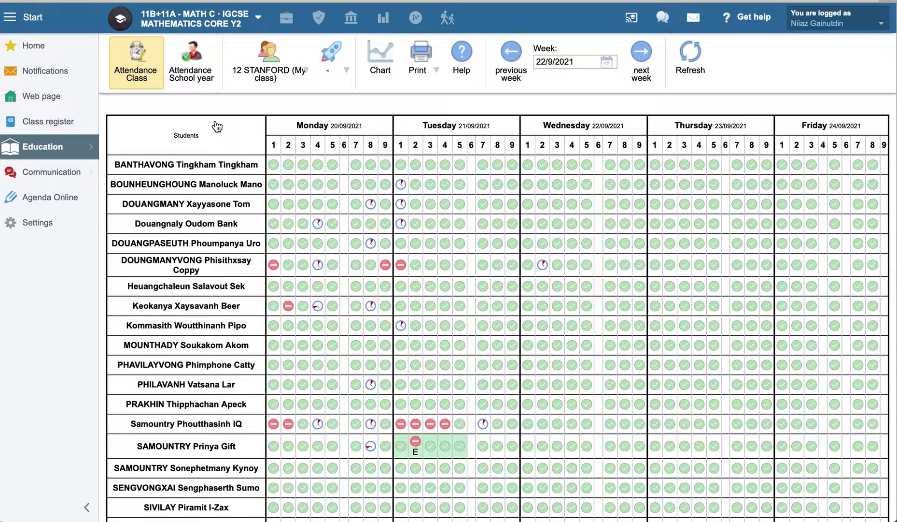
scroll(367, 293, down, 3)
scroll(367, 292, up, 3)
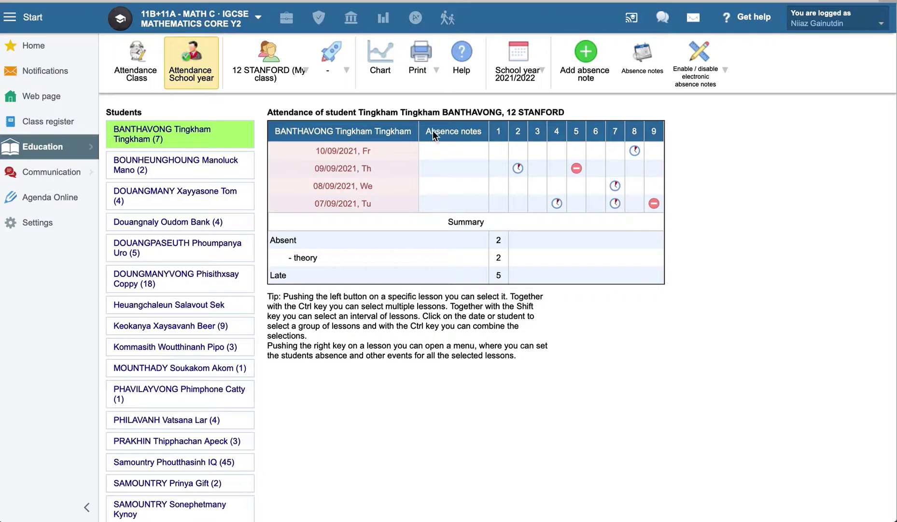
Cancel a new absence note, then show a lower-listed student's empty school-year attendance.
click(588, 59)
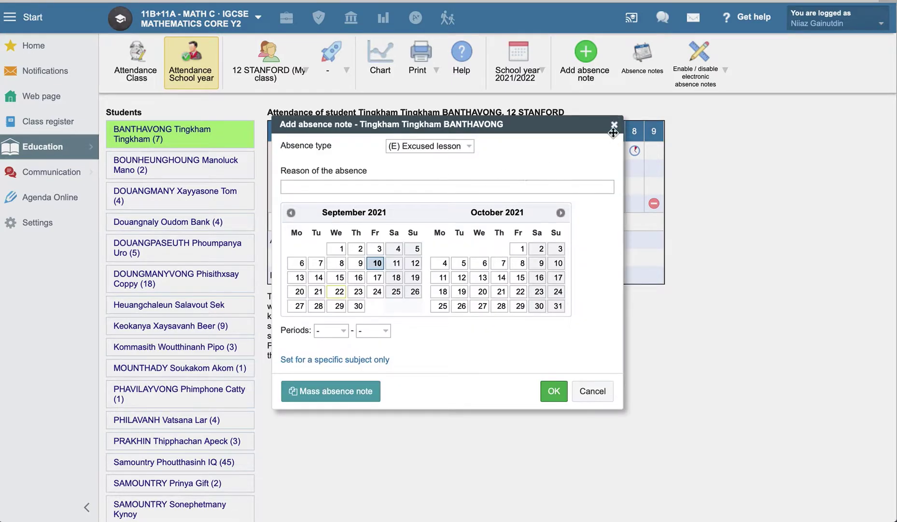
click(614, 125)
scroll(188, 288, down, 4)
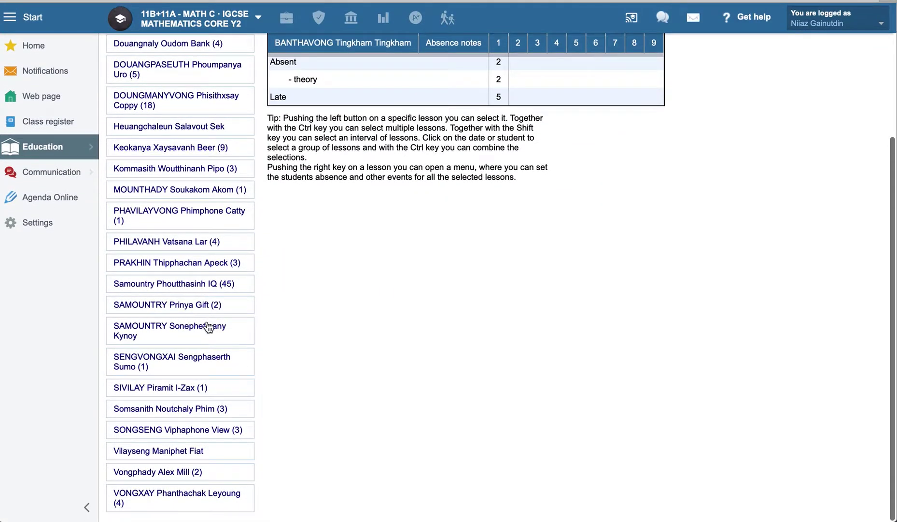
click(208, 327)
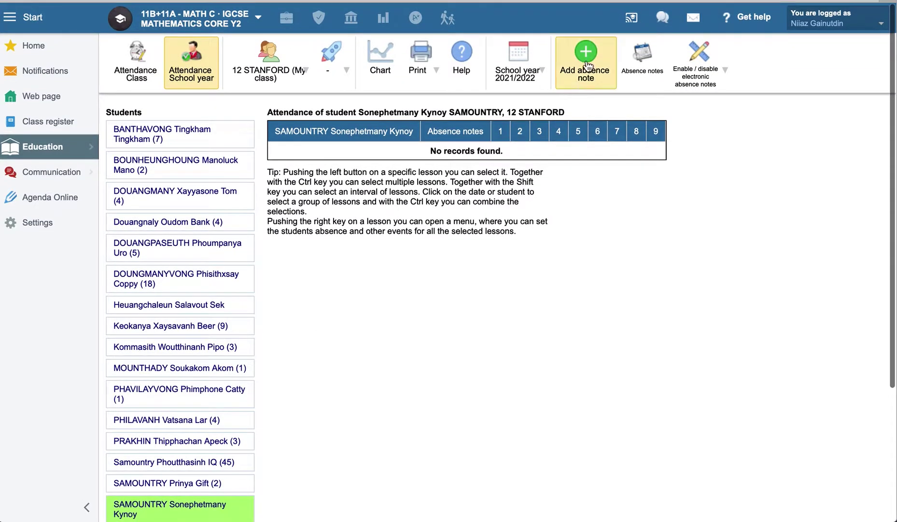
Start a new absence note, review the absence types, and enter the reason 'Sick'.
click(587, 67)
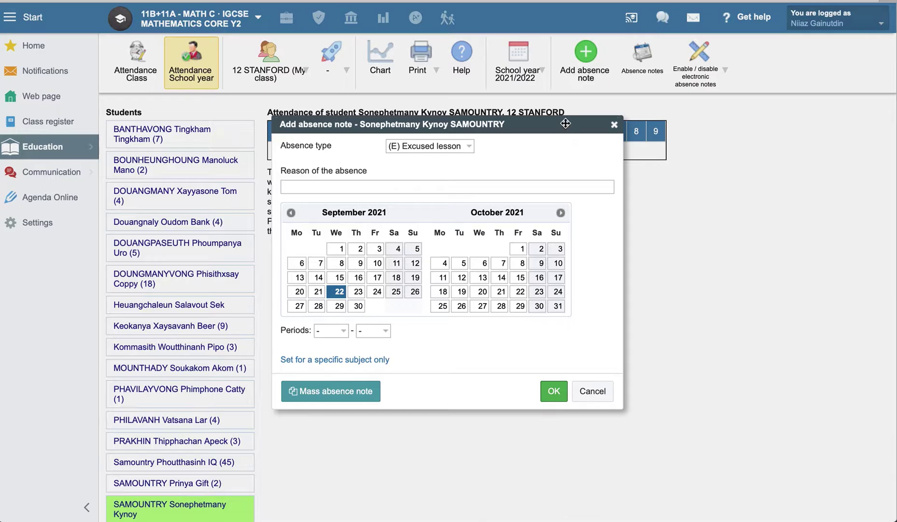
click(441, 147)
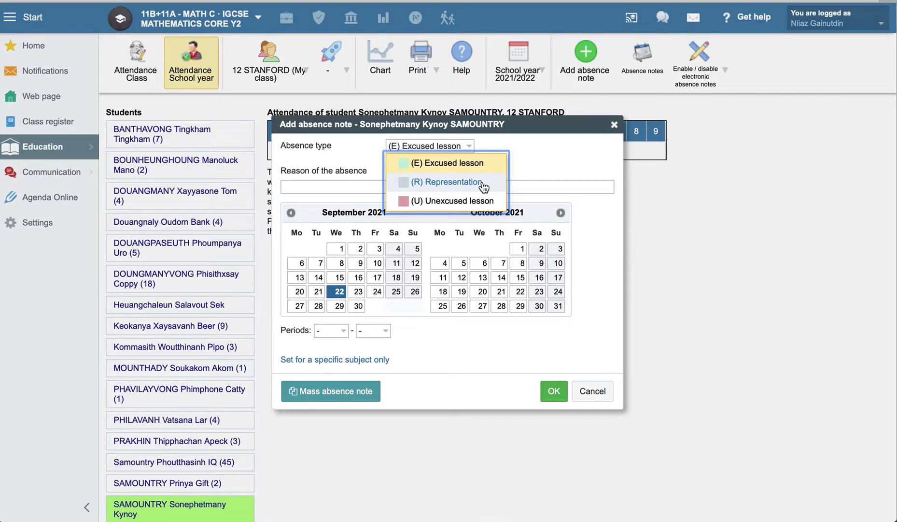
click(530, 158)
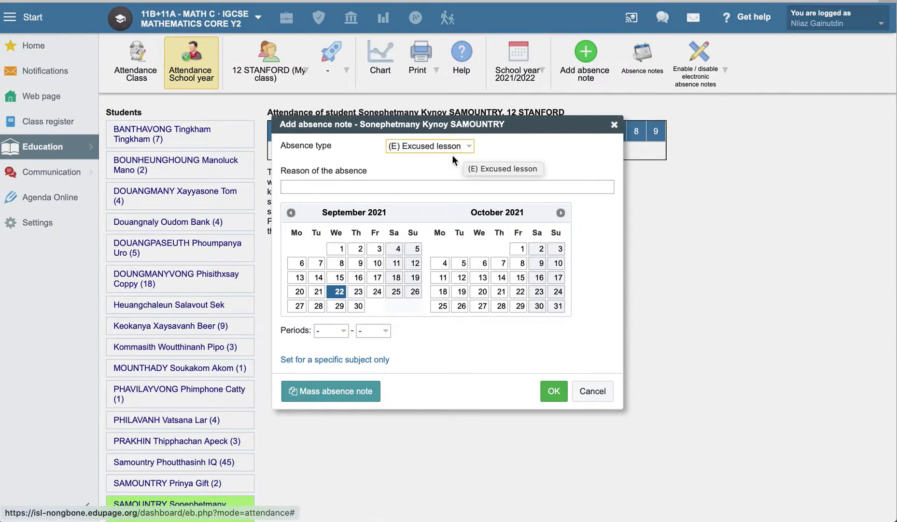
click(354, 186)
text(Sick)
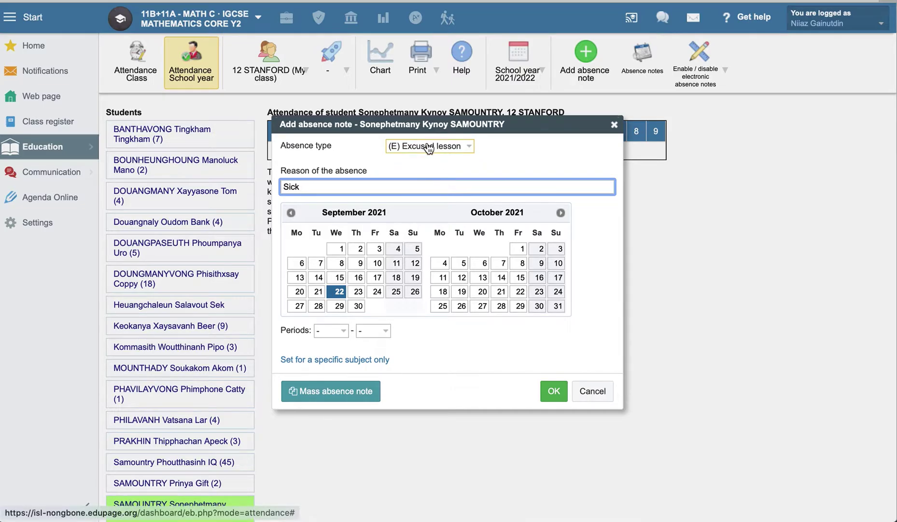
click(427, 145)
Switch the absence type to Representation and change the reason to 'Competition'.
click(428, 178)
click(367, 190)
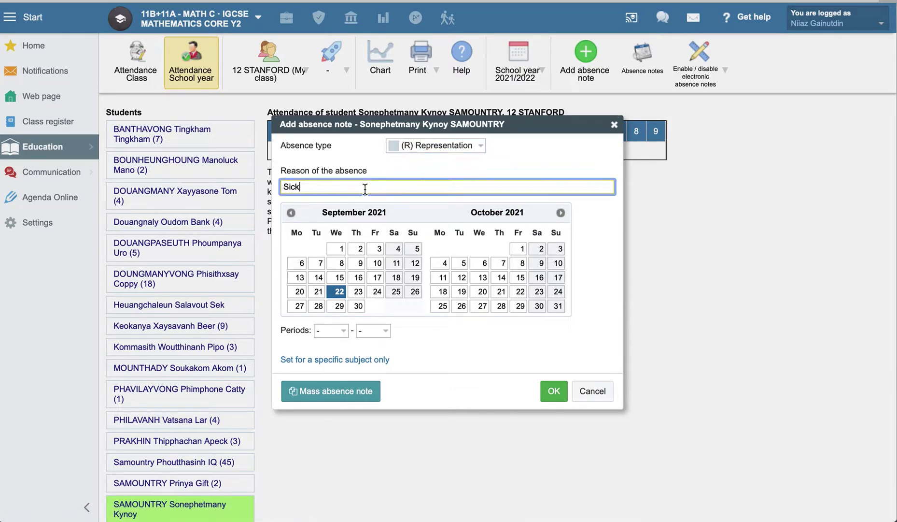
double_click(365, 188)
text(Compettition)
key(BackSpace)
key(BackSpace)
key(BackSpace)
key(BackSpace)
key(BackSpace)
text(ition)
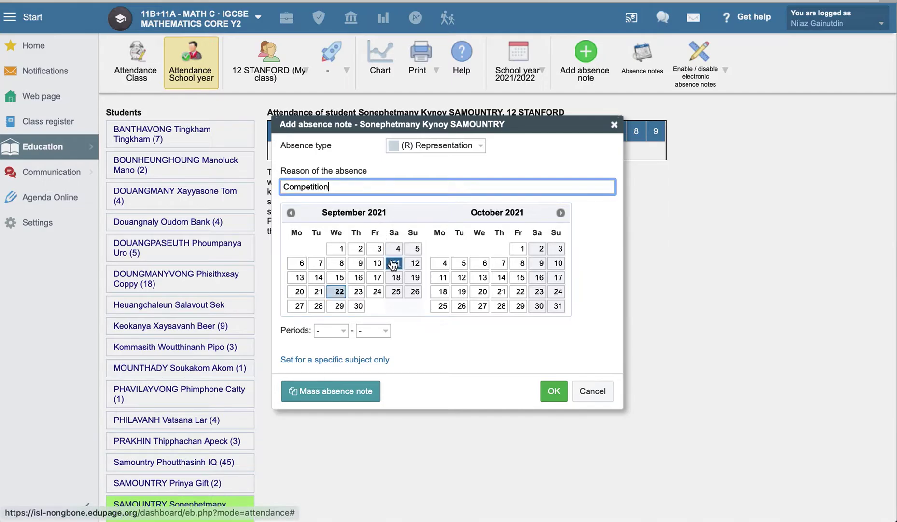
Set the date to 22 September, periods 6 to 9, and restore type Excused lesson.
click(340, 292)
click(340, 293)
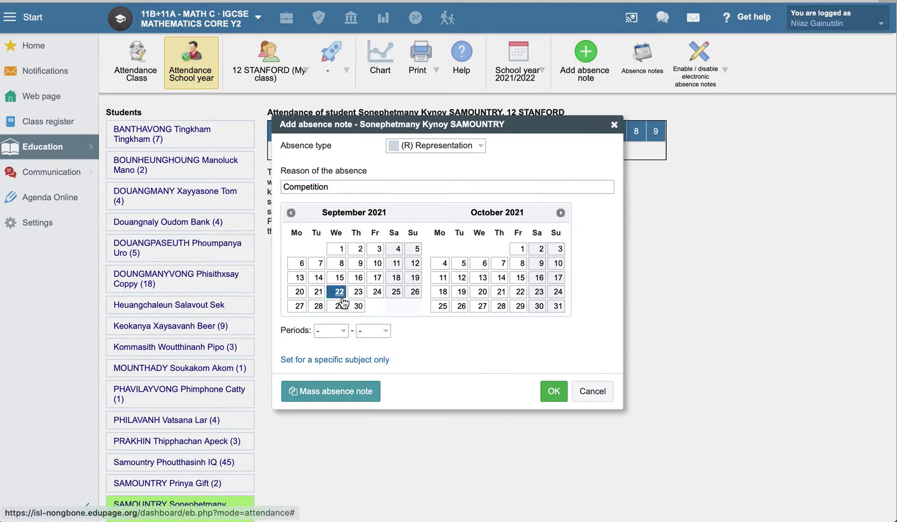
click(344, 331)
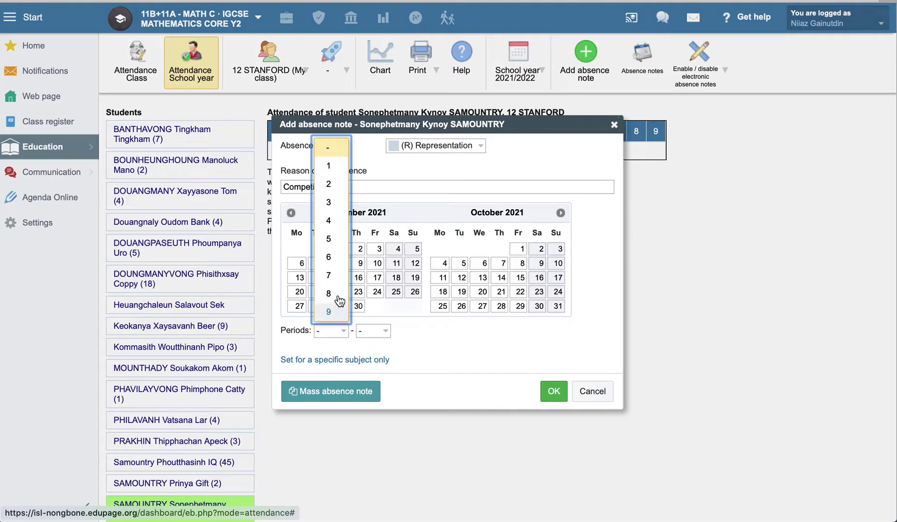
click(330, 257)
click(382, 332)
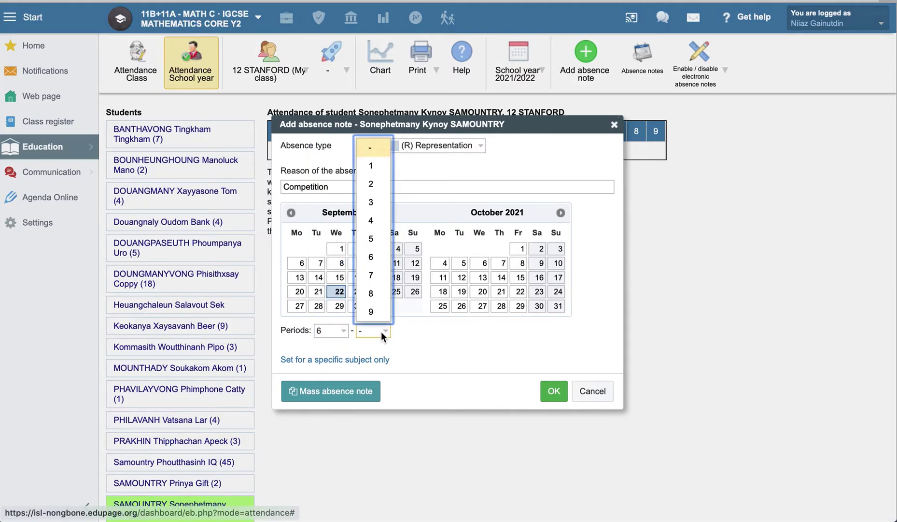
click(378, 312)
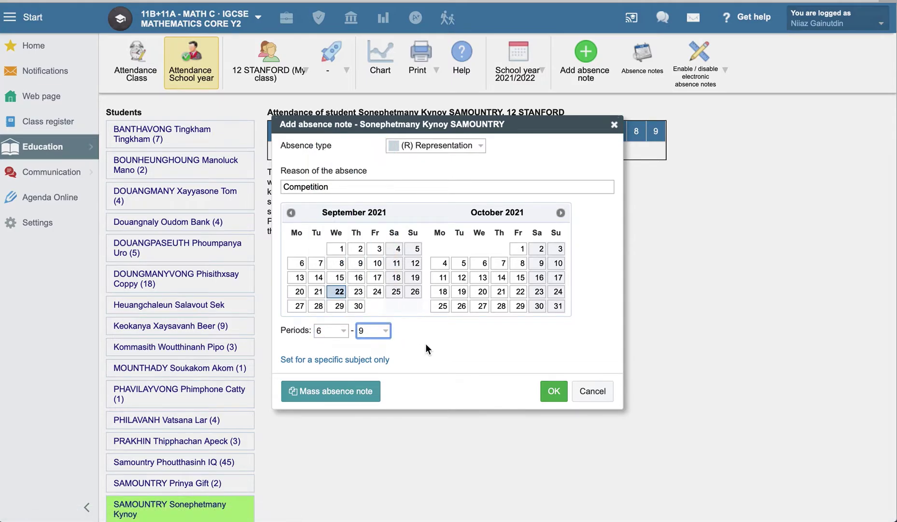
click(348, 189)
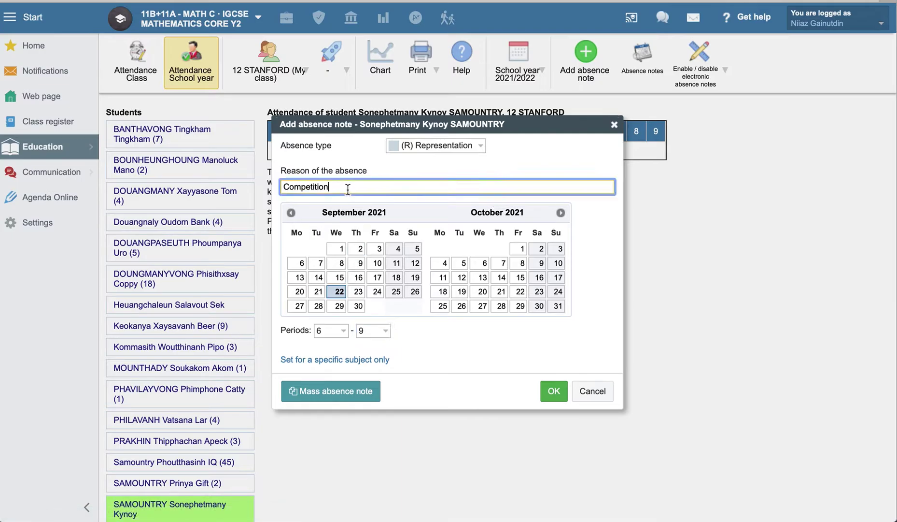
click(408, 147)
click(427, 159)
Make the reason 'Sick', span 22–24 September from period 6, and save with OK.
double_click(385, 182)
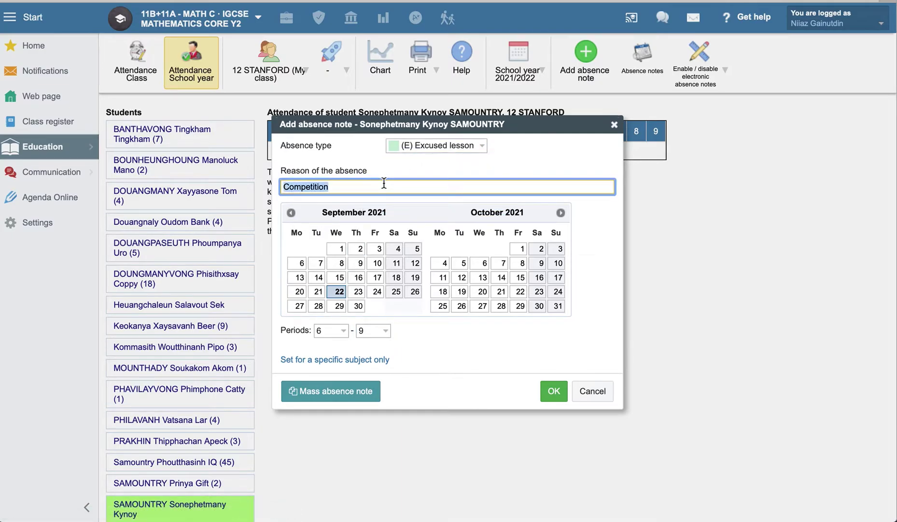
text(Sick)
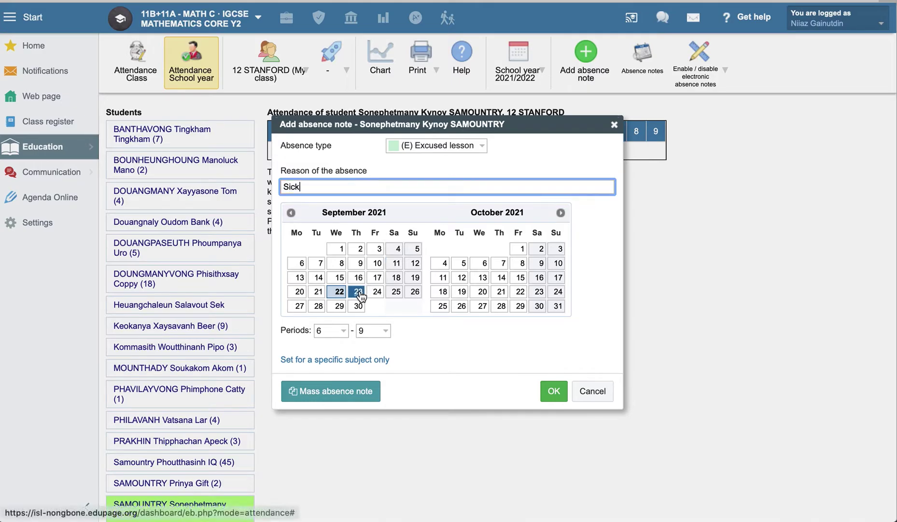
drag(339, 291, 377, 292)
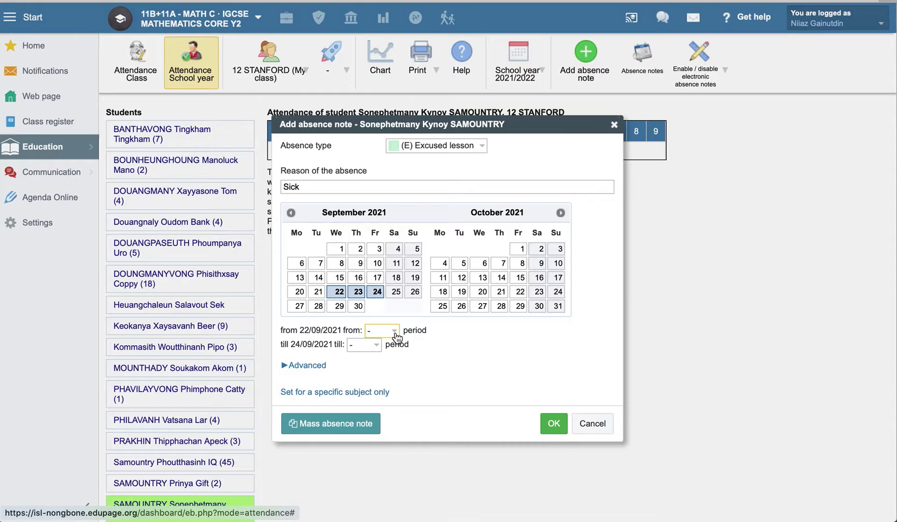
click(389, 332)
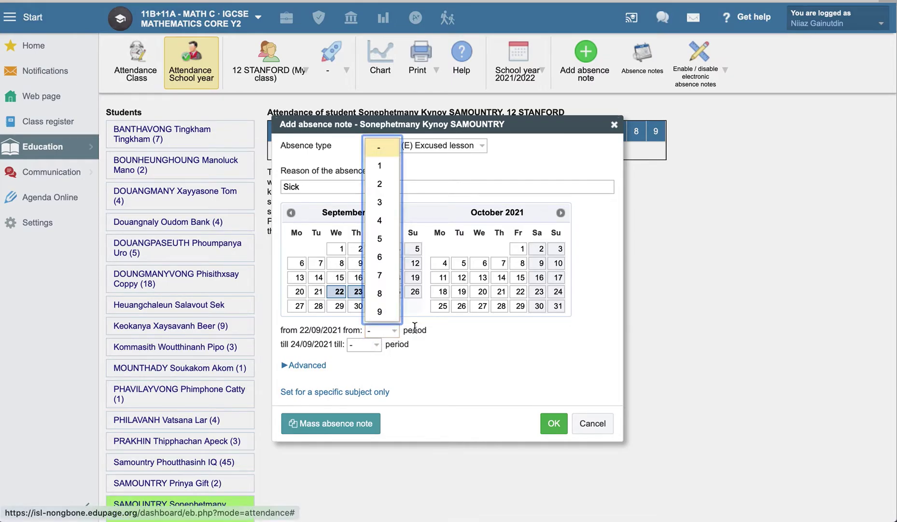
click(445, 341)
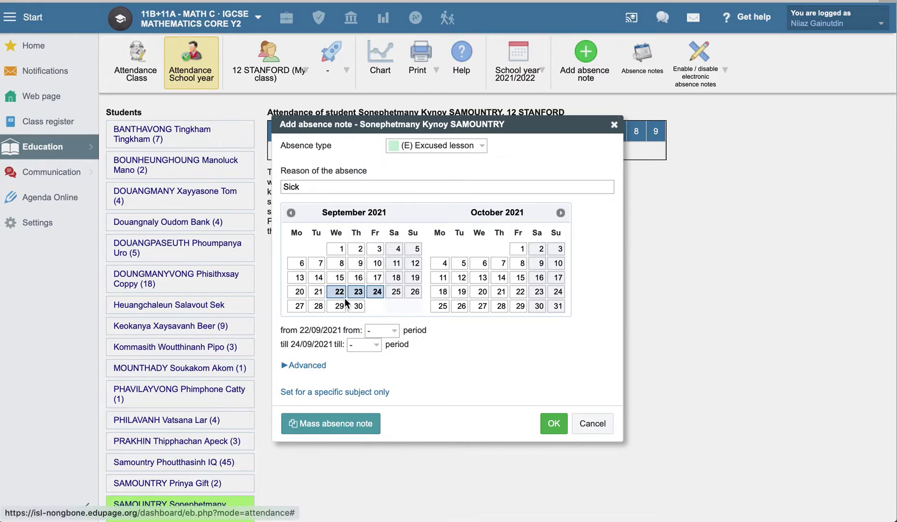
click(395, 332)
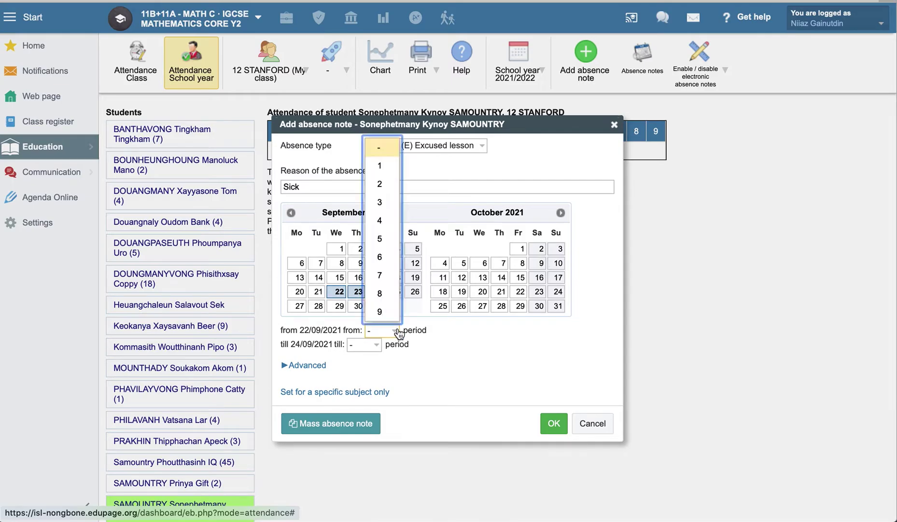
click(387, 257)
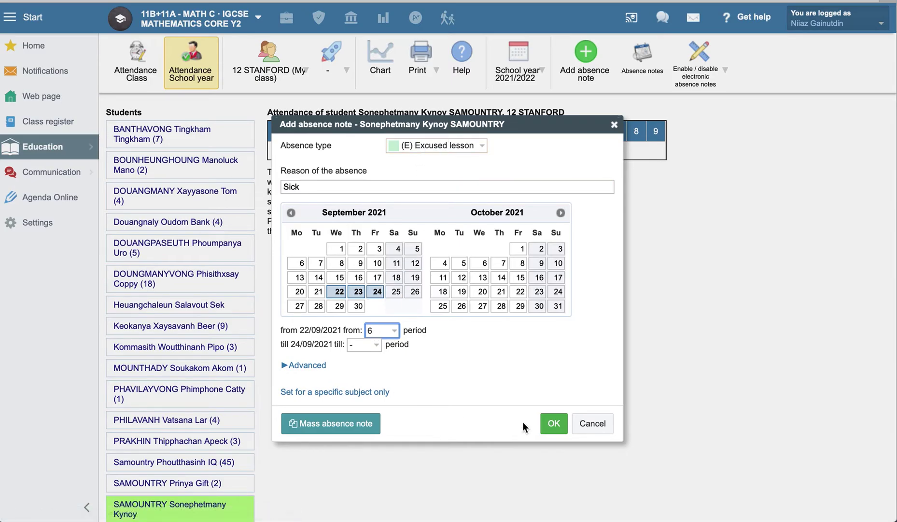
click(556, 425)
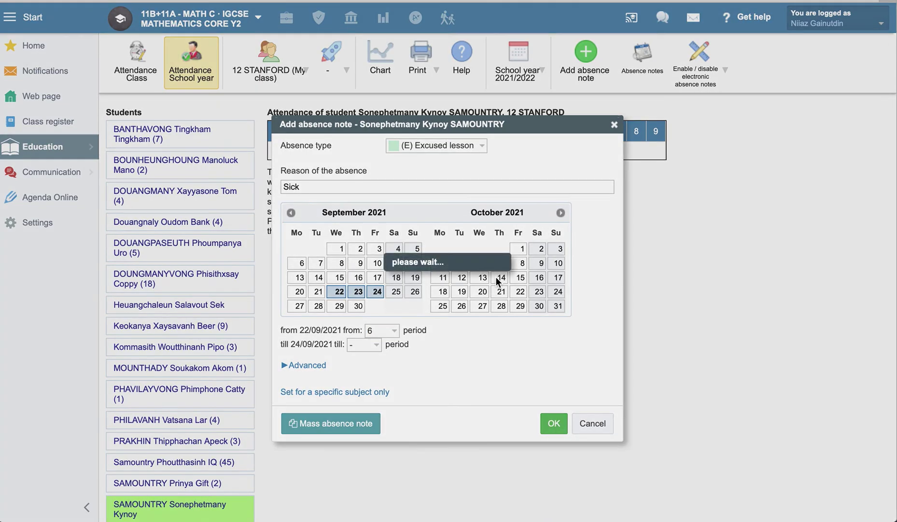